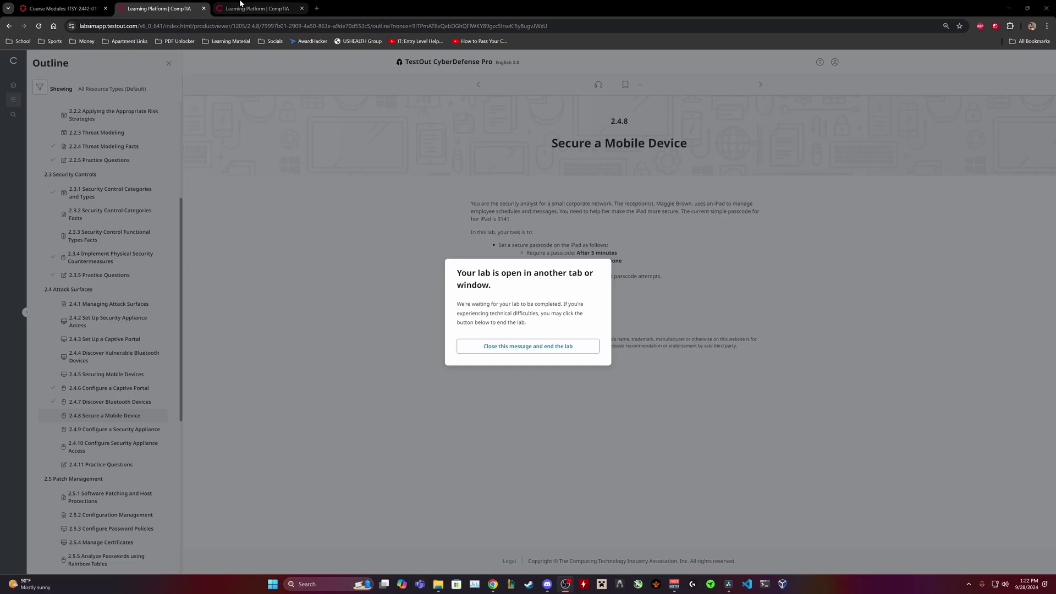
- Switch to the iPad lab tab and select the passcode-hardening task list to copy it
{"action": "left_click", "coordinate": [240, 8]}
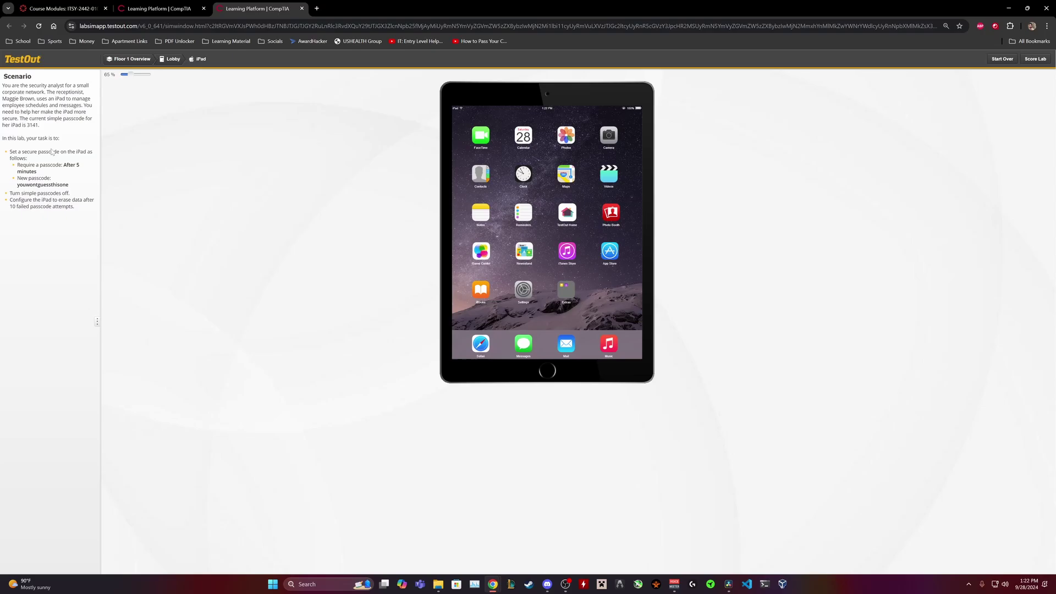
{"action": "left_click_drag", "start_coordinate": [10, 151], "coordinate": [87, 202]}
{"action": "left_click", "coordinate": [26, 148]}
{"action": "left_click_drag", "start_coordinate": [10, 155], "coordinate": [72, 207]}
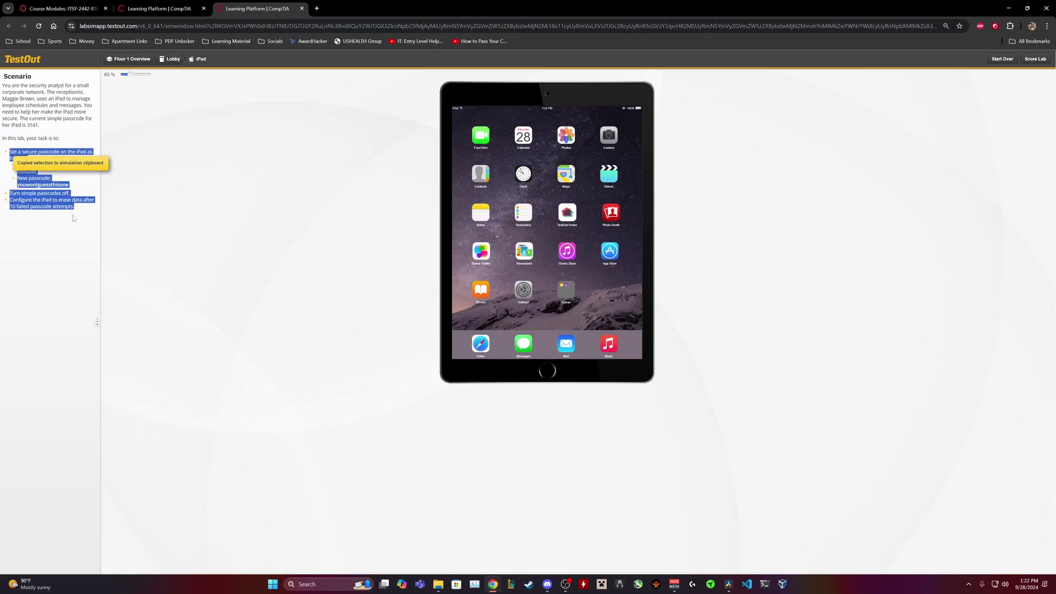
{"action": "left_click", "coordinate": [72, 207]}
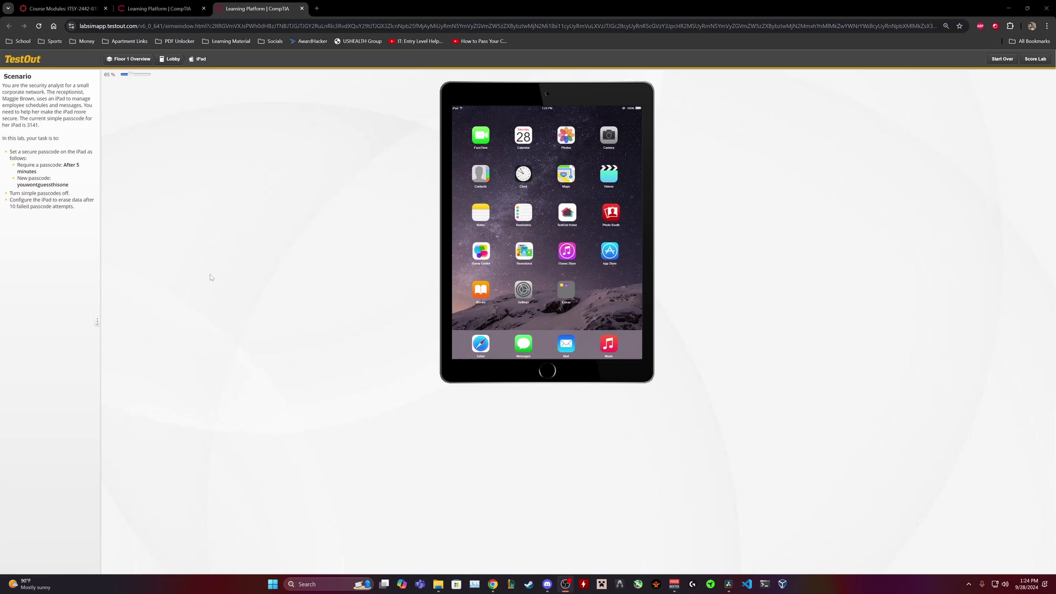
- Open the iPad's Settings app and browse General, then Accounts & Passwords
{"action": "left_click", "coordinate": [524, 287]}
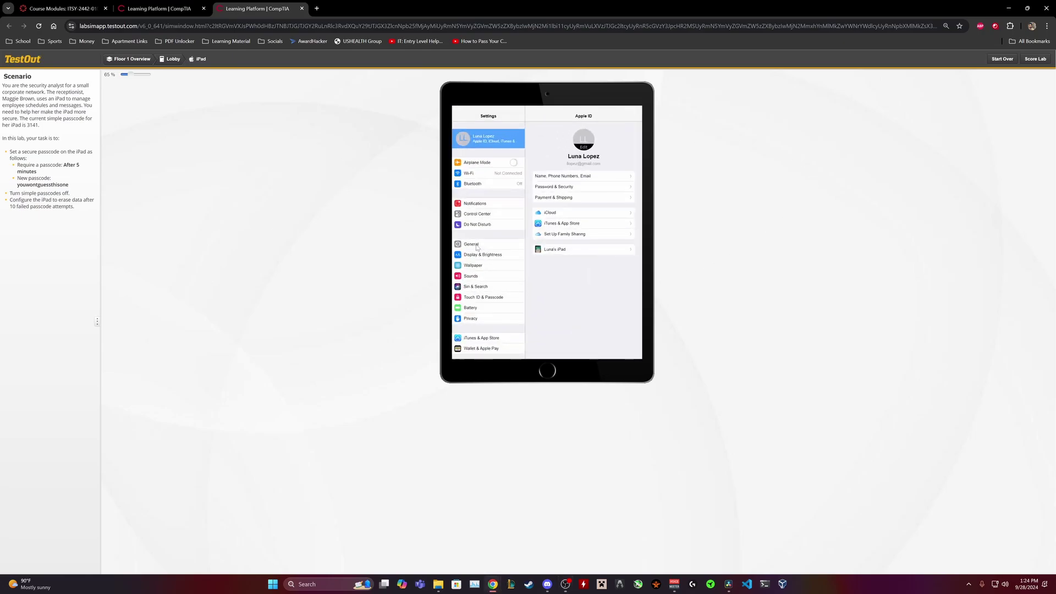
{"action": "scroll", "coordinate": [477, 247], "scroll_direction": "down", "scroll_amount": 3}
{"action": "scroll", "coordinate": [477, 247], "scroll_direction": "up", "scroll_amount": 3}
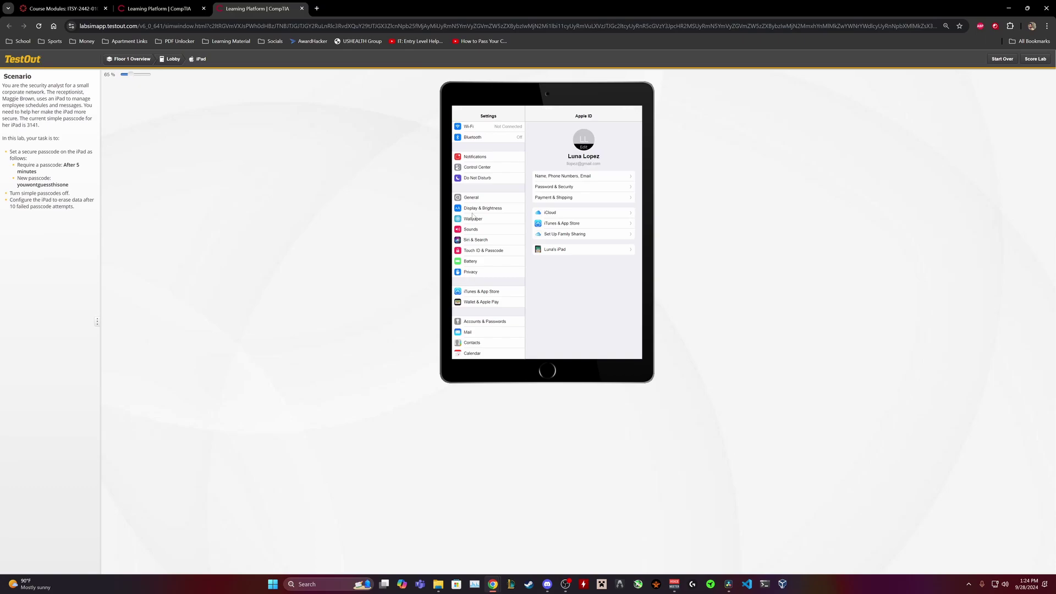
{"action": "left_click", "coordinate": [472, 198]}
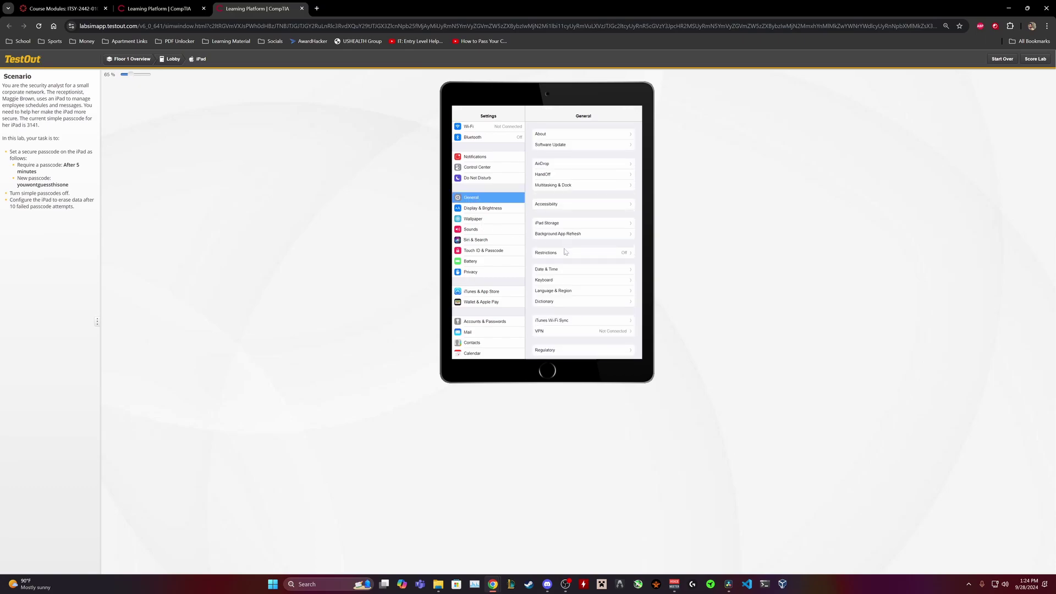
{"action": "scroll", "coordinate": [567, 254], "scroll_direction": "down", "scroll_amount": 1}
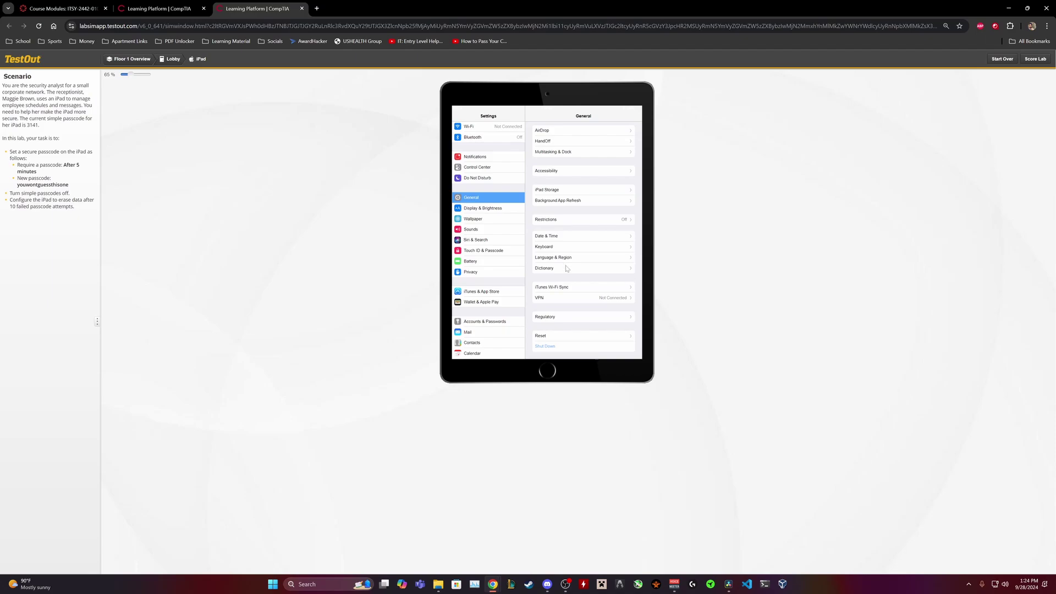
{"action": "scroll", "coordinate": [567, 268], "scroll_direction": "up", "scroll_amount": 1}
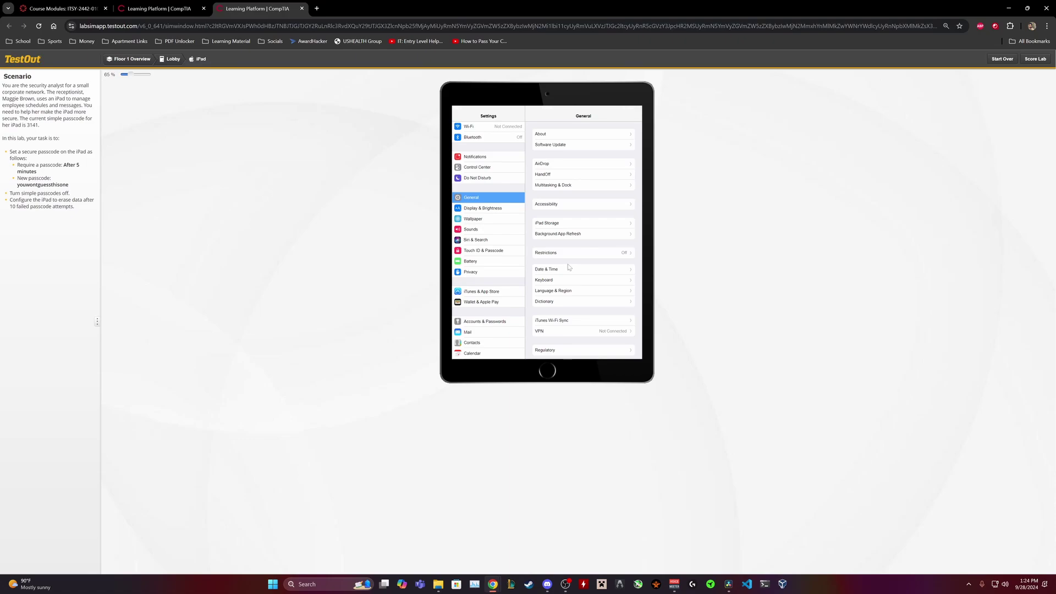
{"action": "left_click", "coordinate": [474, 323]}
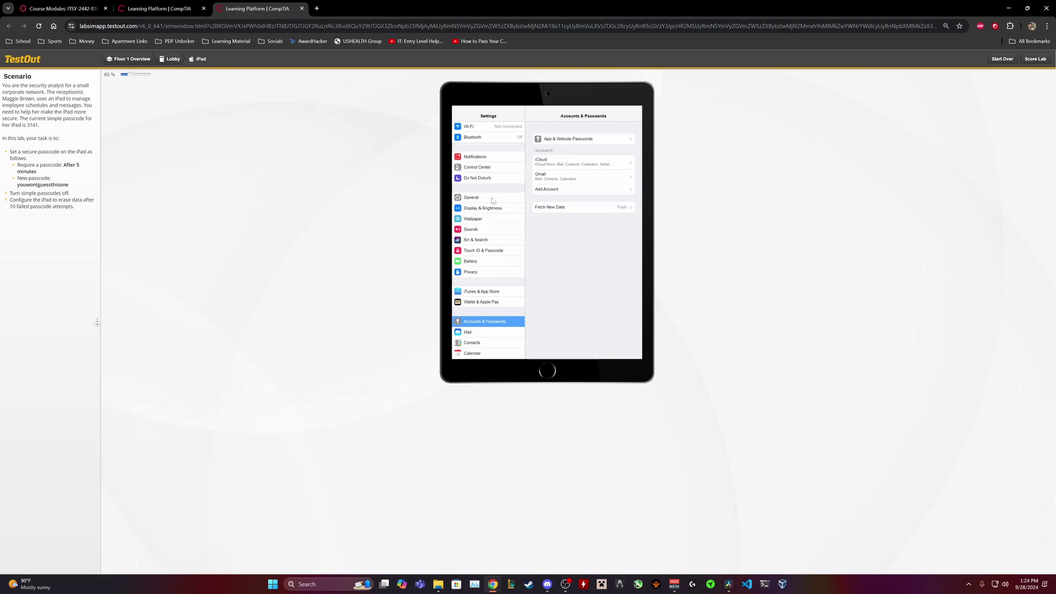
- Open Touch ID & Passcode and unlock it with the current four-digit passcode
{"action": "left_click", "coordinate": [507, 252]}
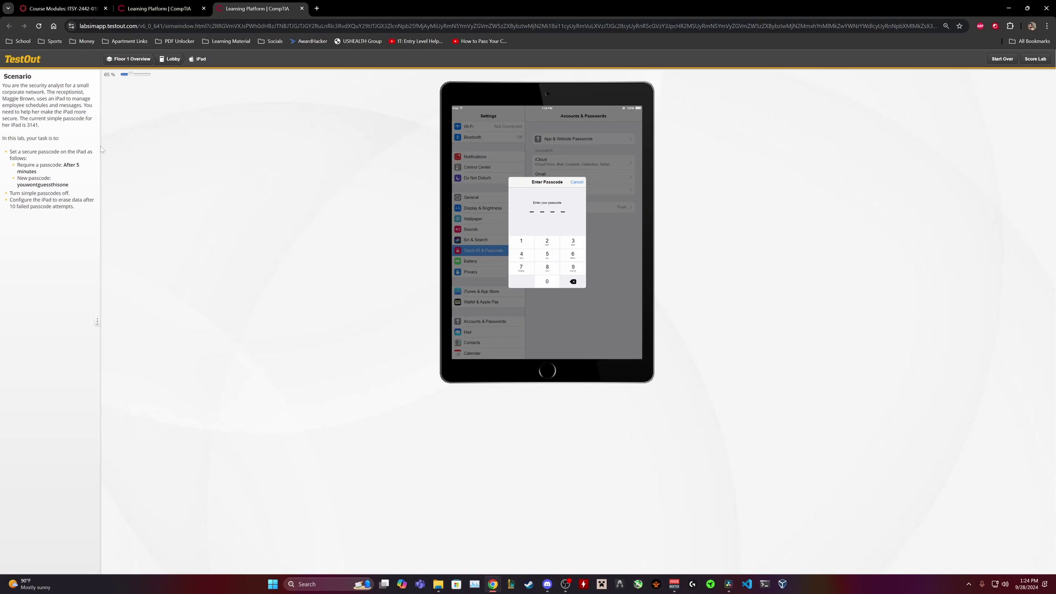
{"action": "left_click", "coordinate": [572, 242]}
{"action": "left_click", "coordinate": [521, 241]}
{"action": "left_click", "coordinate": [522, 255]}
{"action": "left_click", "coordinate": [521, 242]}
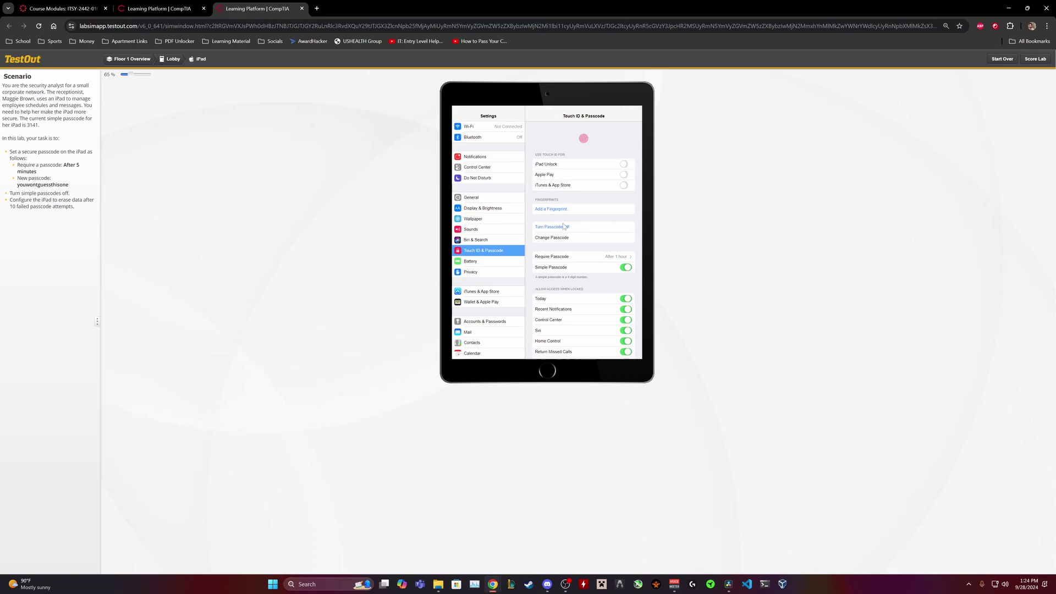
- Set Require Passcode to After 5 minutes and return to Touch ID & Passcode
{"action": "left_click", "coordinate": [624, 258]}
{"action": "left_click", "coordinate": [556, 164]}
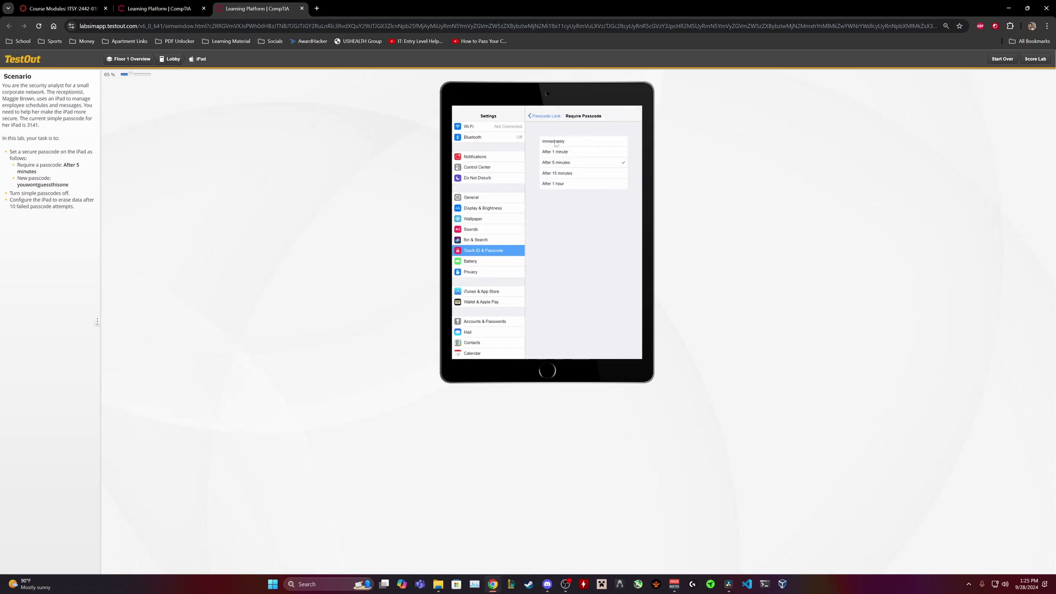
{"action": "left_click", "coordinate": [544, 116]}
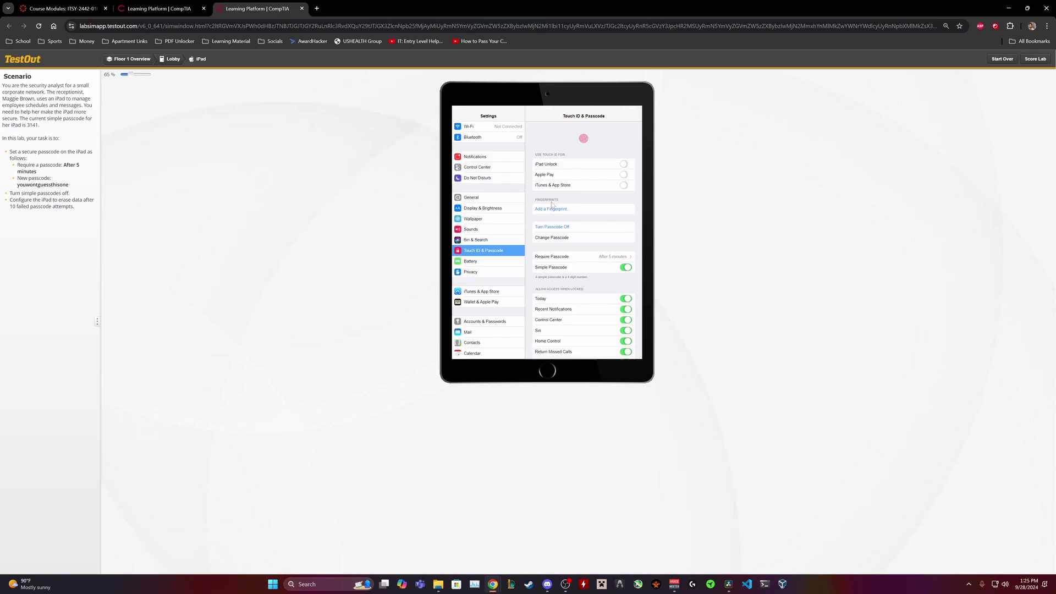
- Start Change Passcode twice, partly entering the old passcode, and cancel both attempts
{"action": "left_click", "coordinate": [554, 238]}
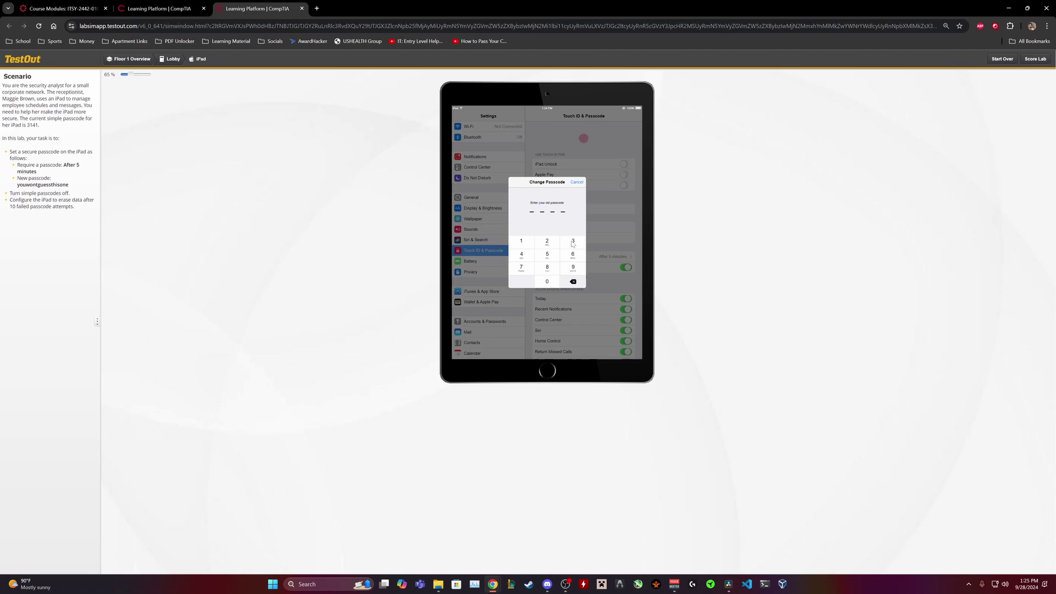
{"action": "left_click", "coordinate": [576, 182]}
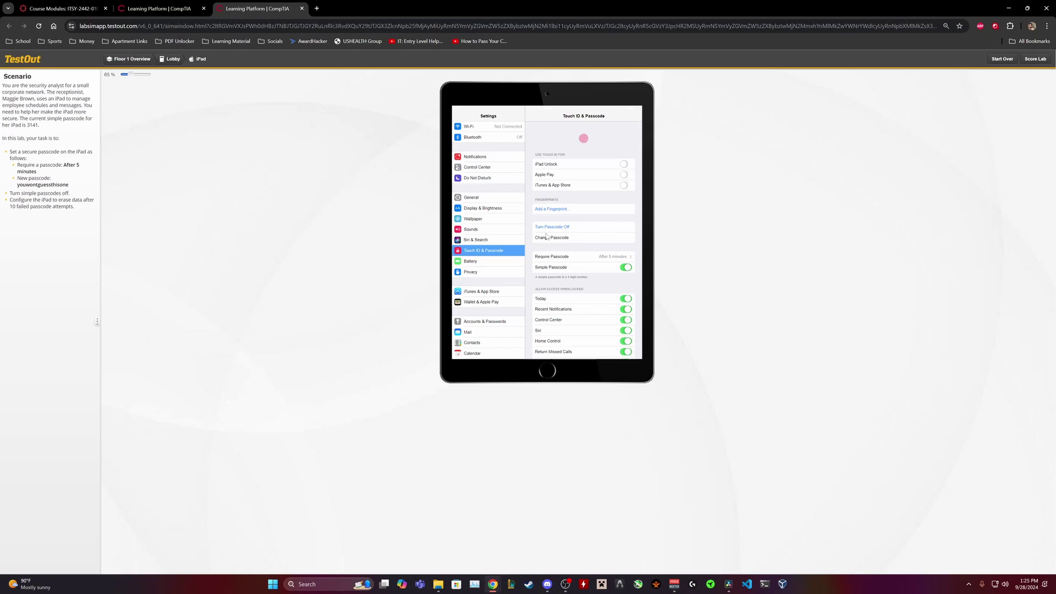
{"action": "left_click", "coordinate": [548, 238]}
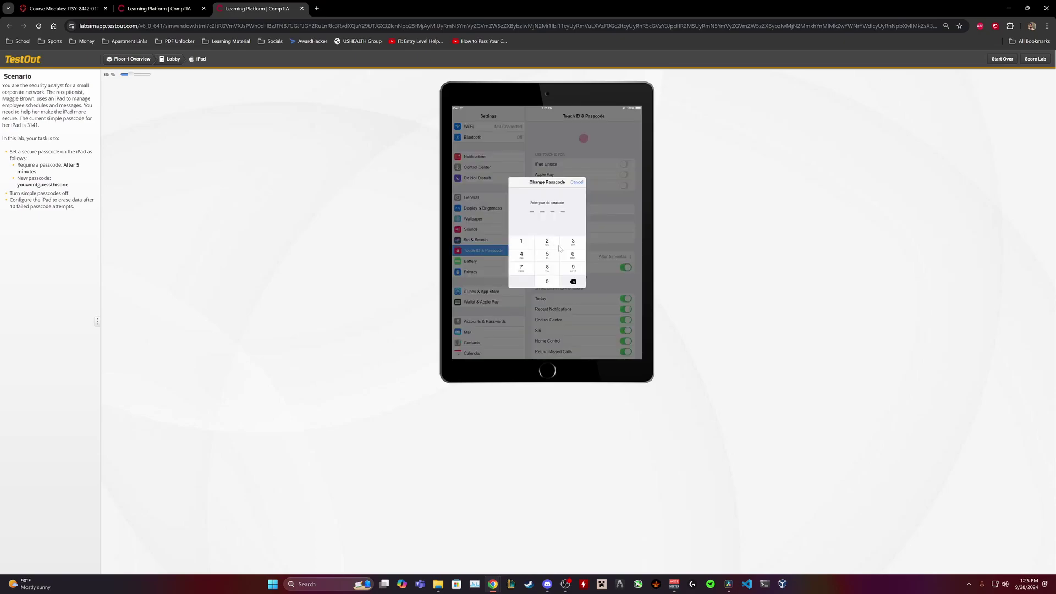
{"action": "left_click", "coordinate": [521, 242]}
{"action": "left_click", "coordinate": [521, 254]}
{"action": "left_click", "coordinate": [523, 242]}
{"action": "left_click", "coordinate": [576, 182]}
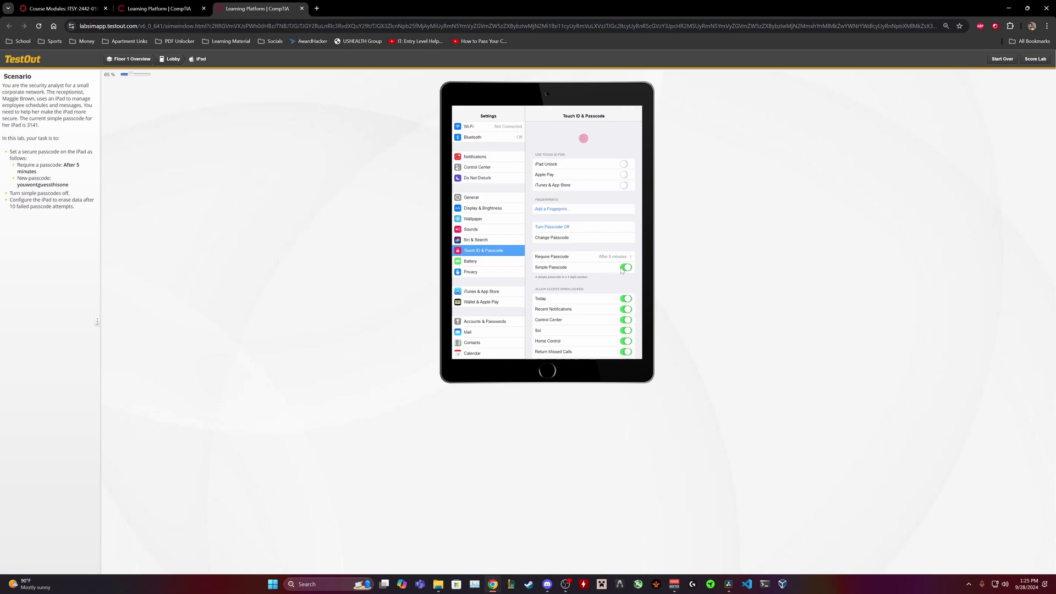
{"action": "scroll", "coordinate": [604, 283], "scroll_direction": "down", "scroll_amount": 2}
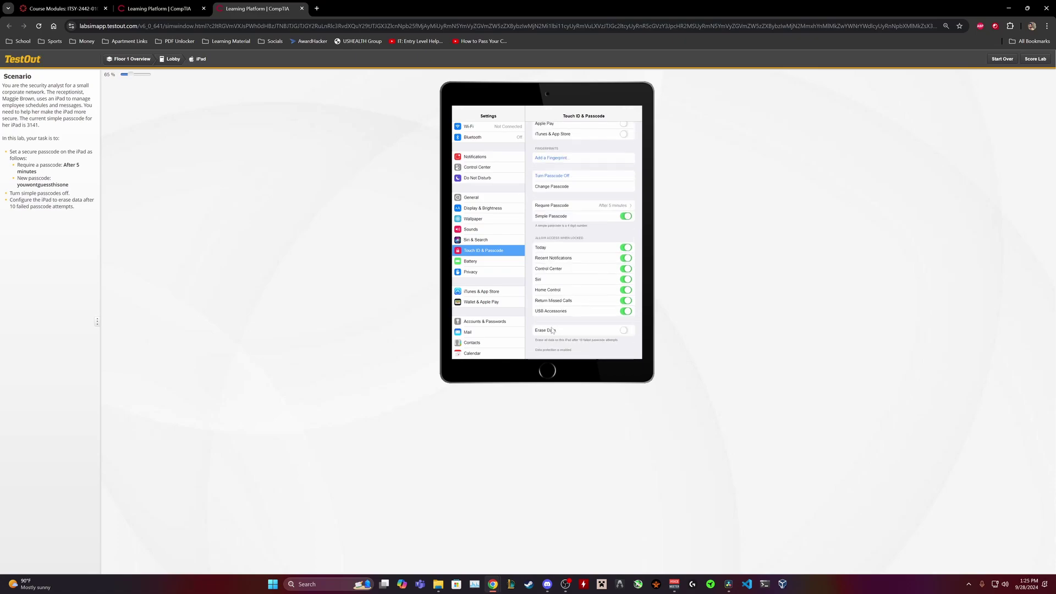
{"action": "scroll", "coordinate": [538, 332], "scroll_direction": "up", "scroll_amount": 3}
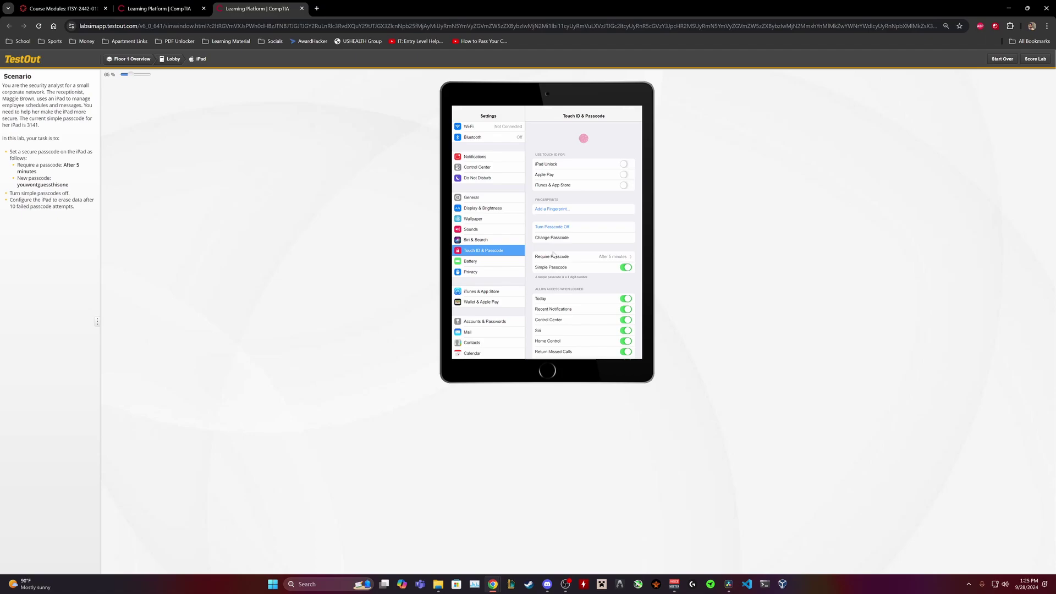
- Turn the iPad passcode off, authorizing with the current passcode
{"action": "left_click", "coordinate": [551, 226]}
{"action": "left_click", "coordinate": [574, 246]}
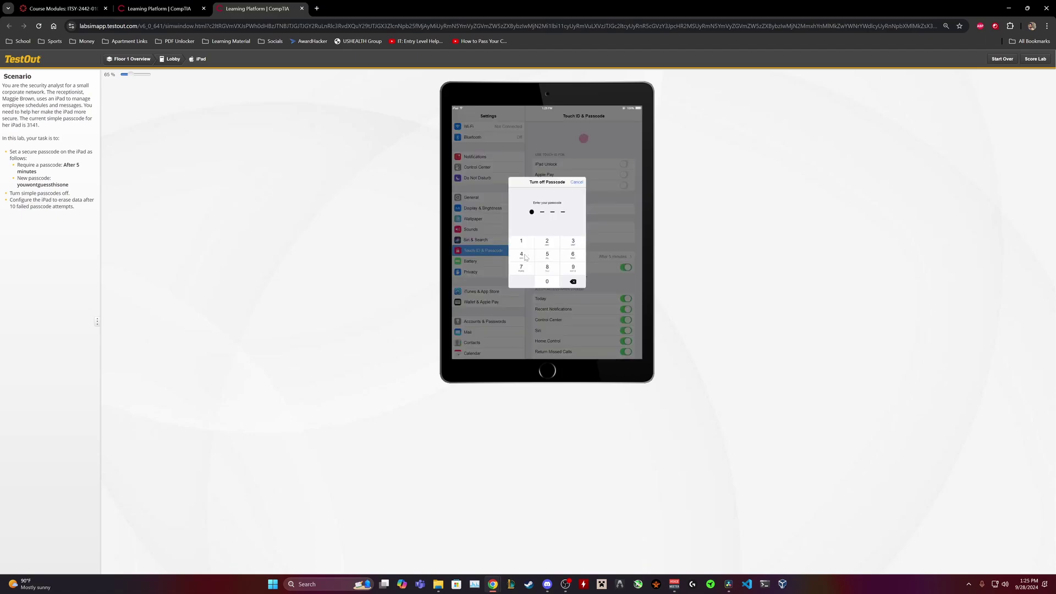
{"action": "left_click", "coordinate": [523, 258]}
{"action": "left_click", "coordinate": [525, 240]}
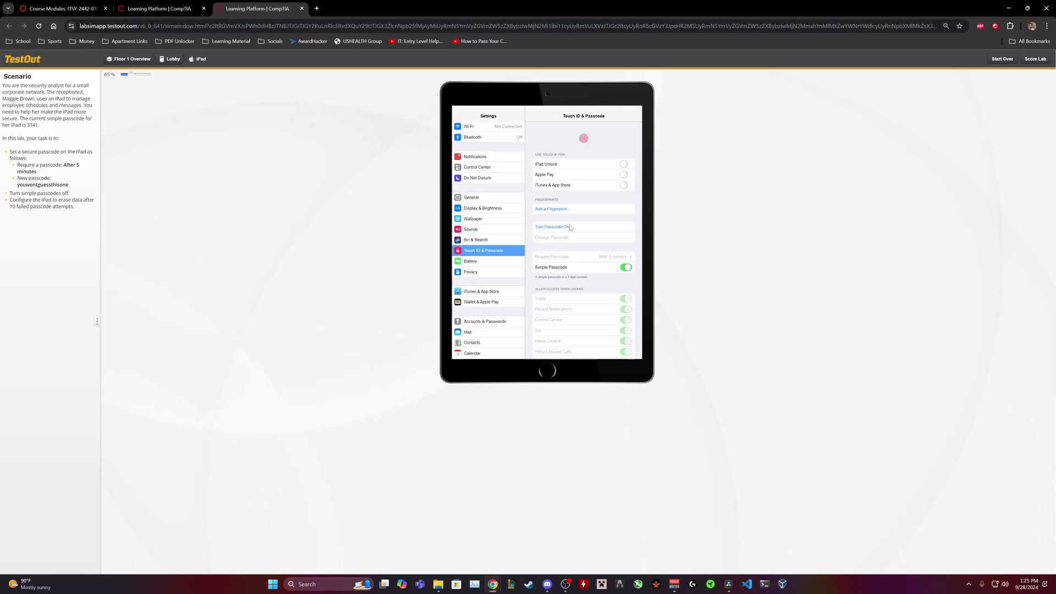
- Turn the passcode back on with a new four-digit passcode, entered and confirmed
{"action": "left_click", "coordinate": [556, 227]}
{"action": "left_click", "coordinate": [573, 247]}
{"action": "left_click", "coordinate": [527, 243]}
{"action": "left_click", "coordinate": [526, 256]}
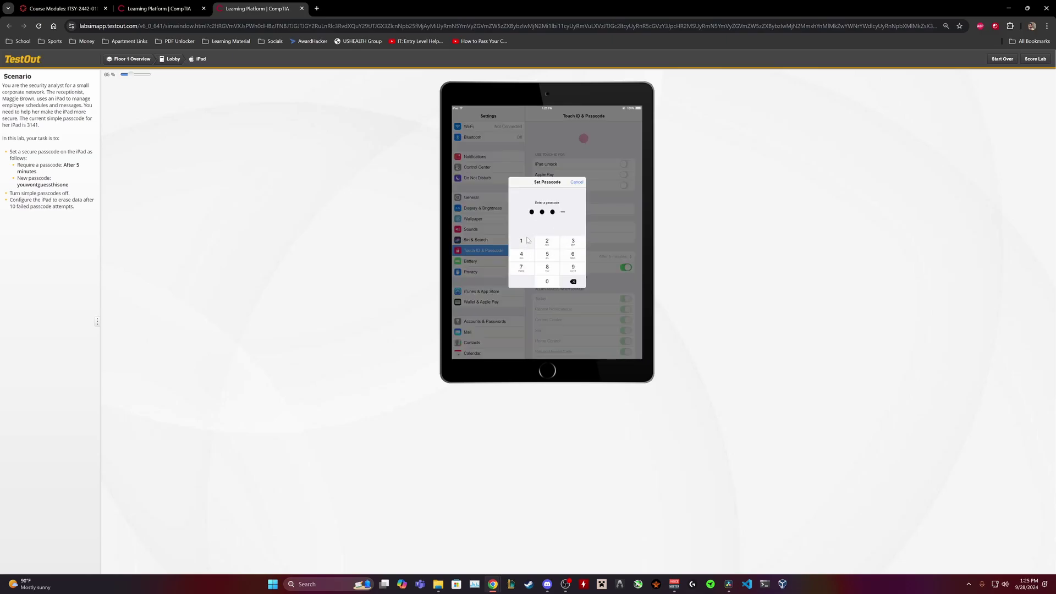
{"action": "left_click", "coordinate": [522, 242]}
{"action": "left_click", "coordinate": [521, 240]}
{"action": "left_click", "coordinate": [521, 254]}
{"action": "left_click", "coordinate": [525, 241]}
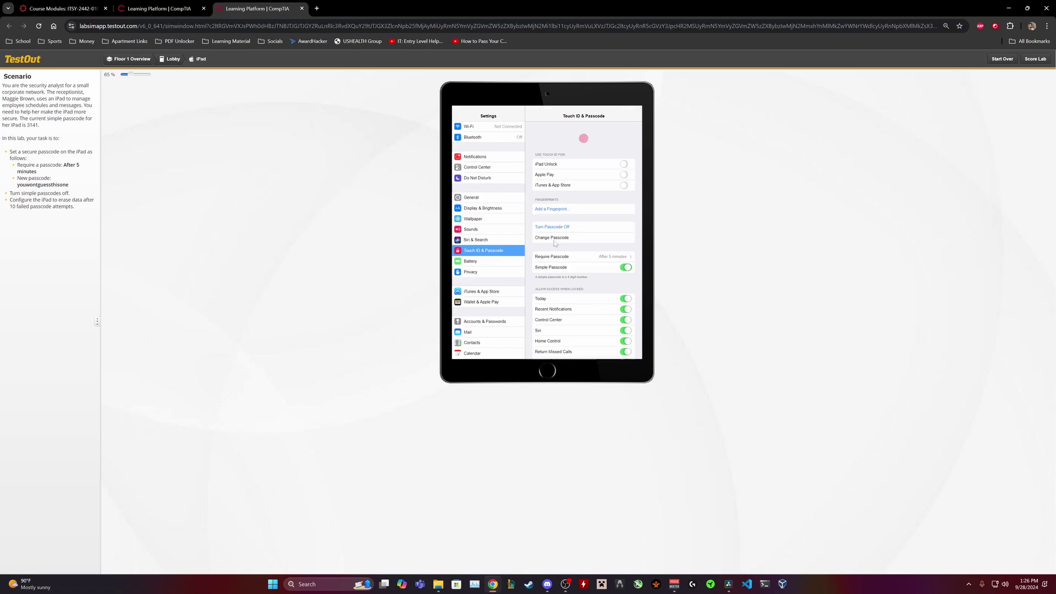
- Turn off Simple Passcode, authorizing the change with the old four-digit passcode
{"action": "left_click", "coordinate": [553, 237]}
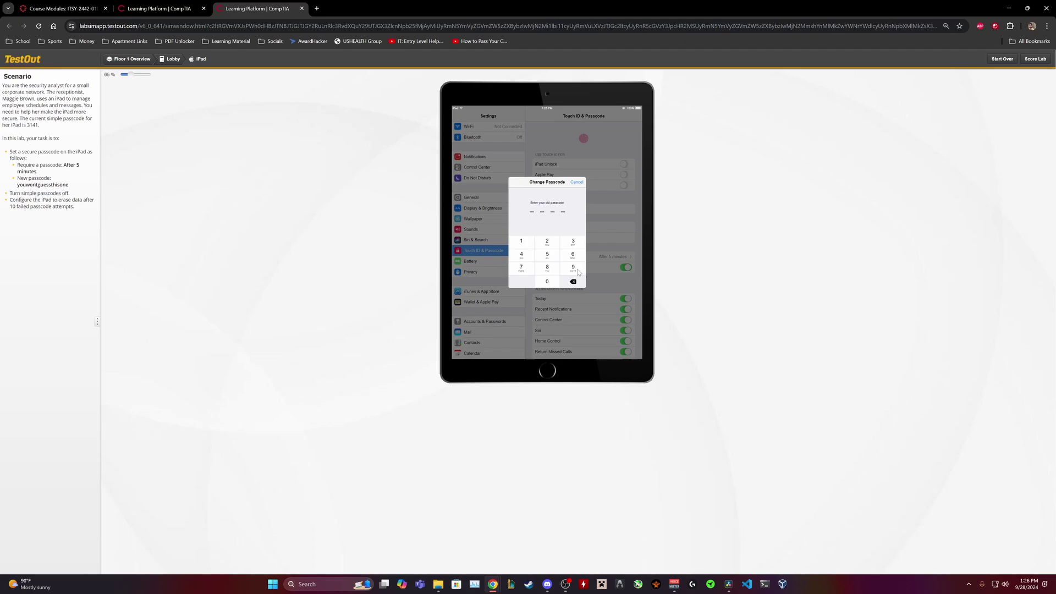
{"action": "left_click", "coordinate": [580, 184]}
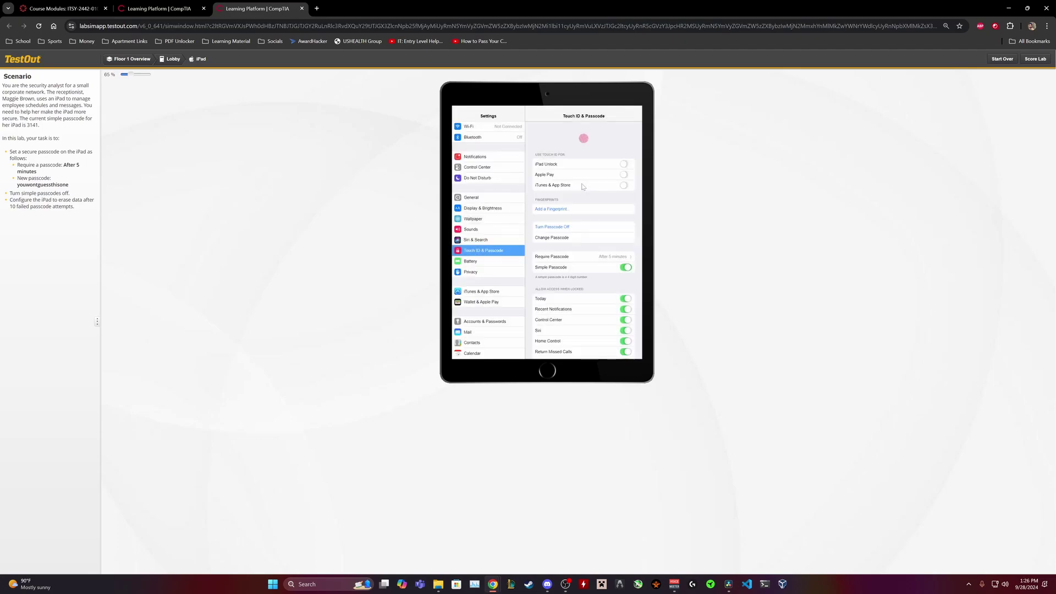
{"action": "left_click", "coordinate": [624, 266]}
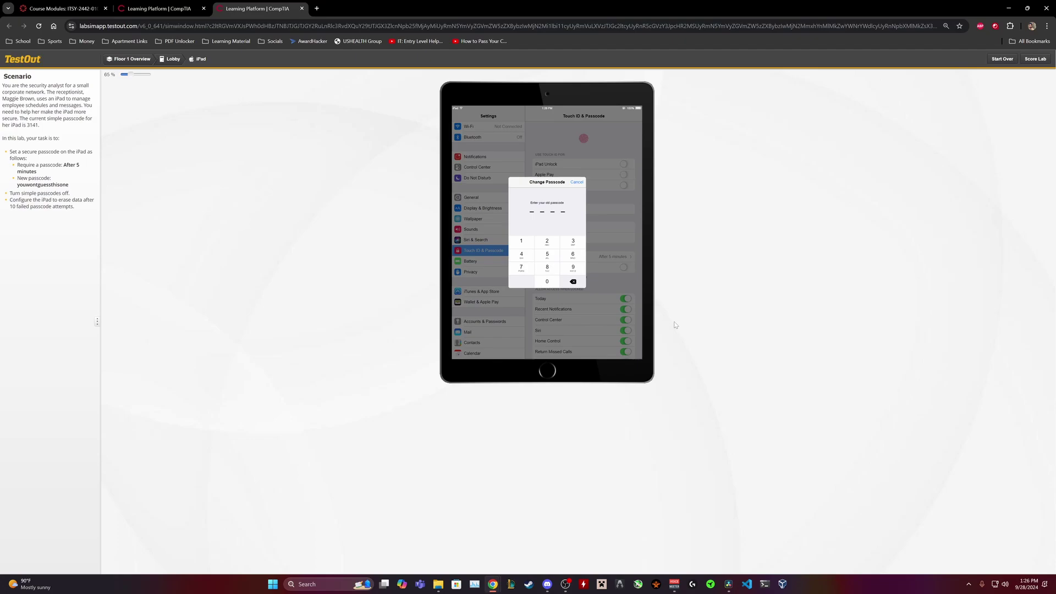
{"action": "left_click", "coordinate": [572, 242]}
{"action": "left_click", "coordinate": [523, 242]}
{"action": "left_click", "coordinate": [522, 254]}
{"action": "left_click", "coordinate": [525, 243]}
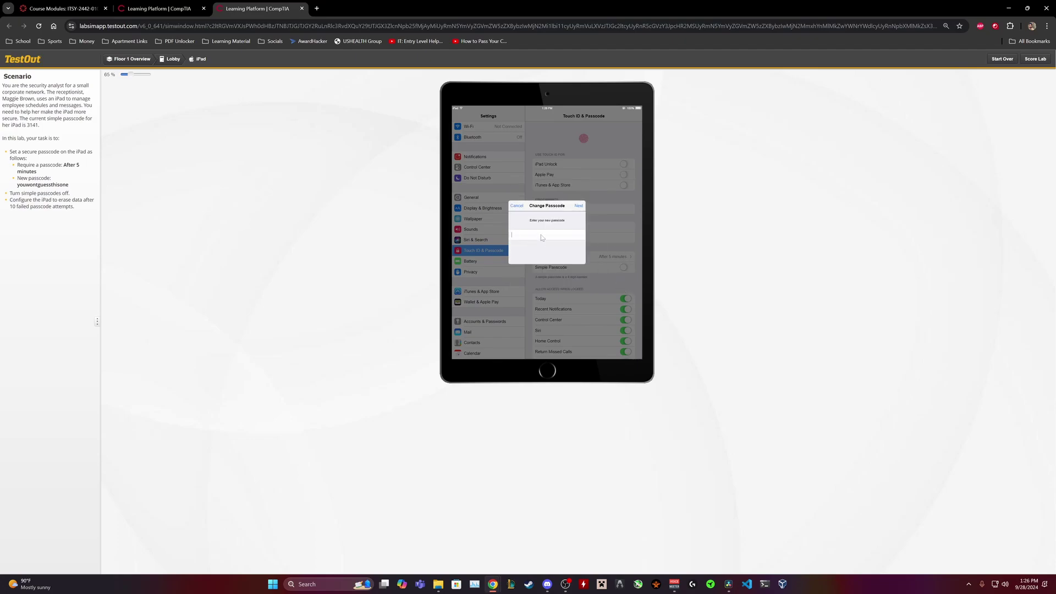
- Enter the task's long alphanumeric passcode and re-enter it to confirm
{"action": "type", "text": "yo"}
{"action": "left_click", "coordinate": [574, 210]}
{"action": "left_click", "coordinate": [556, 236]}
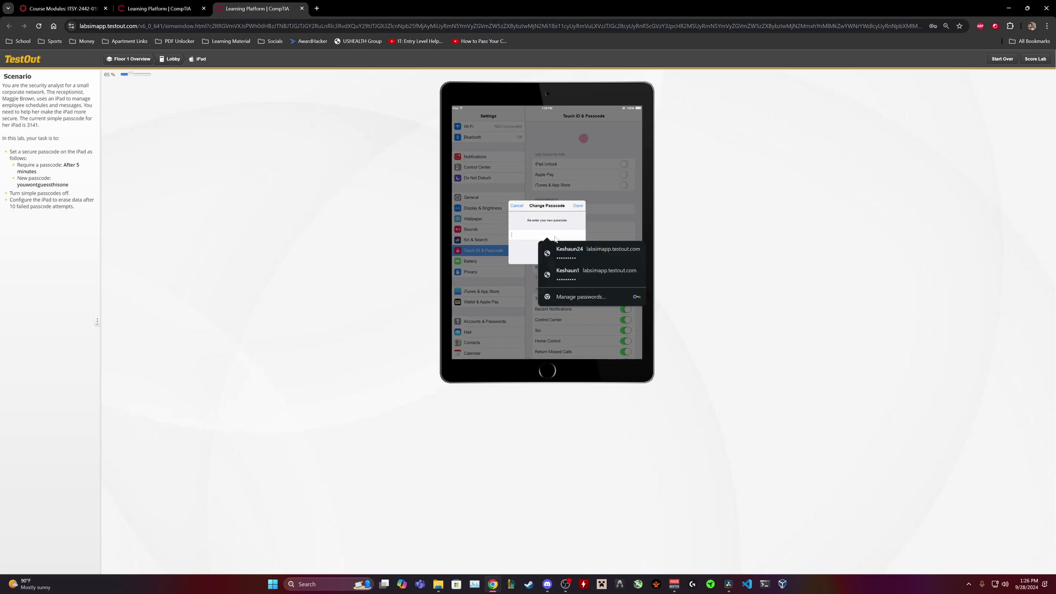
{"action": "type", "text": "youwontguess"}
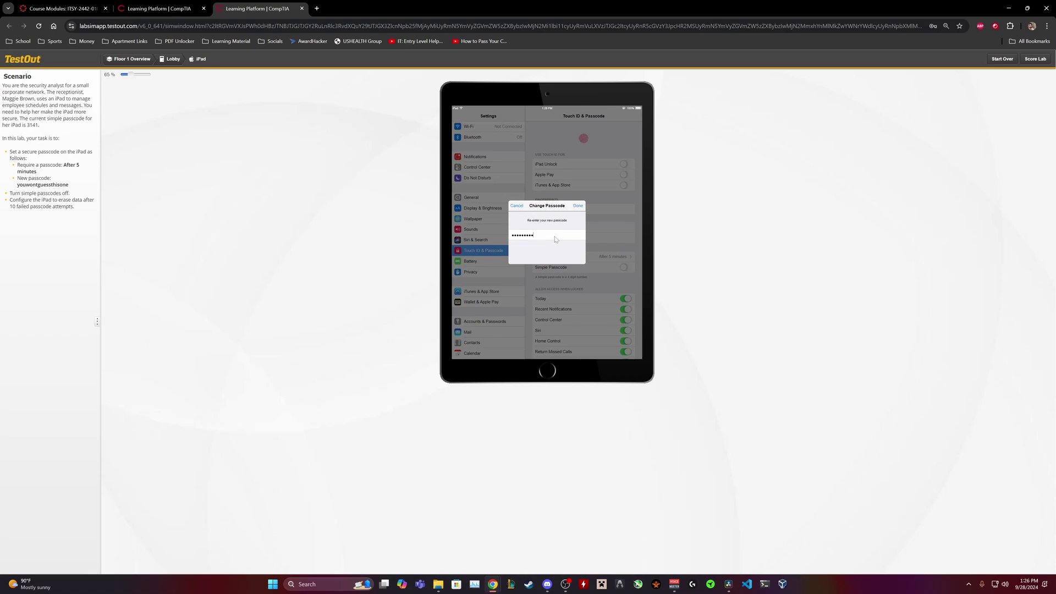
{"action": "type", "text": "thisone"}
{"action": "key", "text": "Return"}
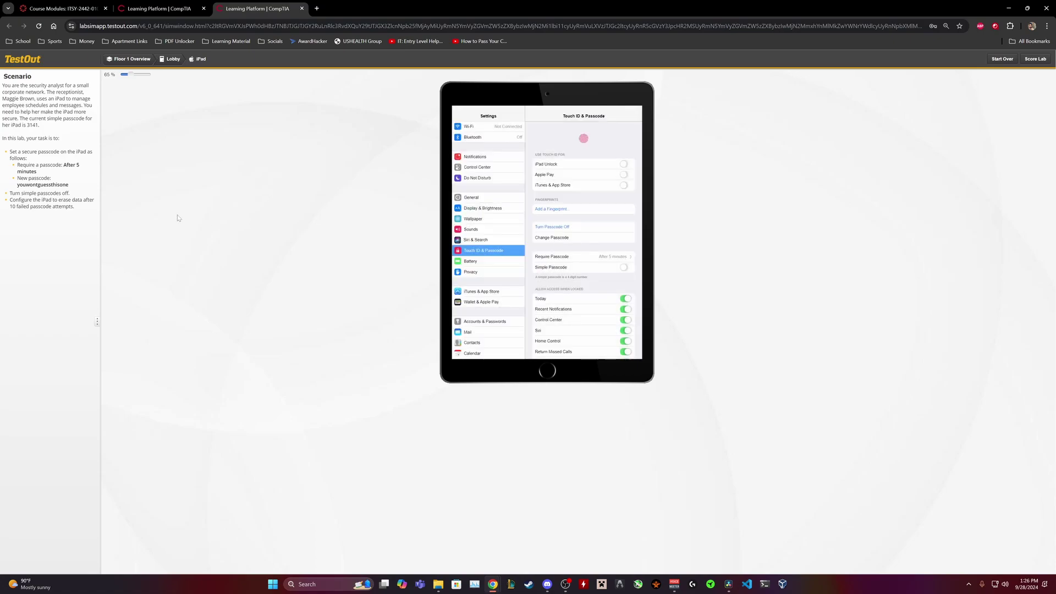
- Switch on Erase Data after 10 failed passcode attempts and confirm Enable
{"action": "left_click_drag", "start_coordinate": [10, 193], "coordinate": [75, 195]}
{"action": "left_click", "coordinate": [74, 195]}
{"action": "scroll", "coordinate": [582, 257], "scroll_direction": "down", "scroll_amount": 2}
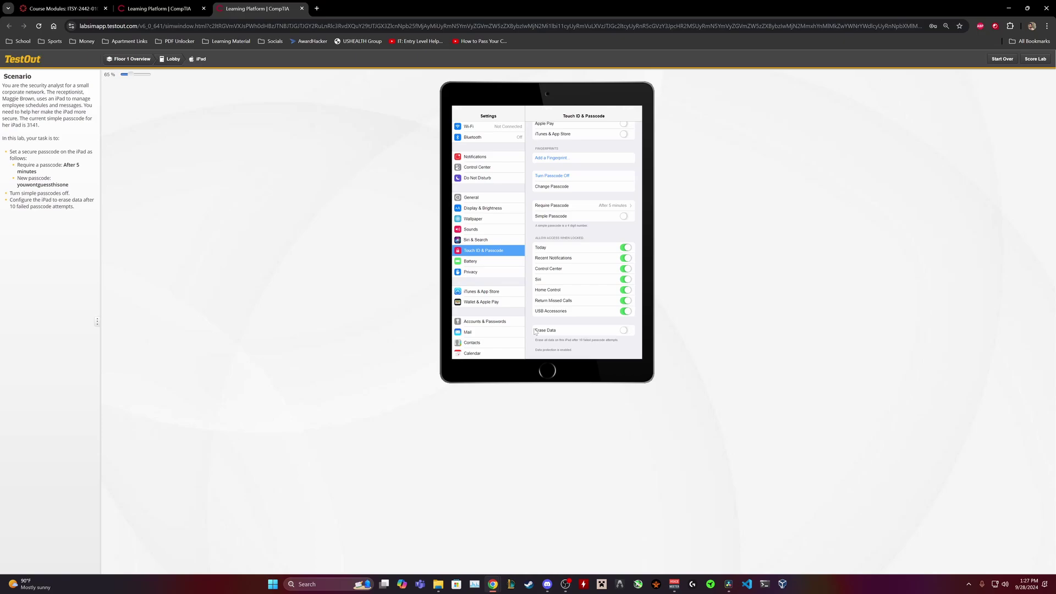
{"action": "scroll", "coordinate": [570, 331], "scroll_direction": "up", "scroll_amount": 2}
{"action": "left_click", "coordinate": [623, 330]}
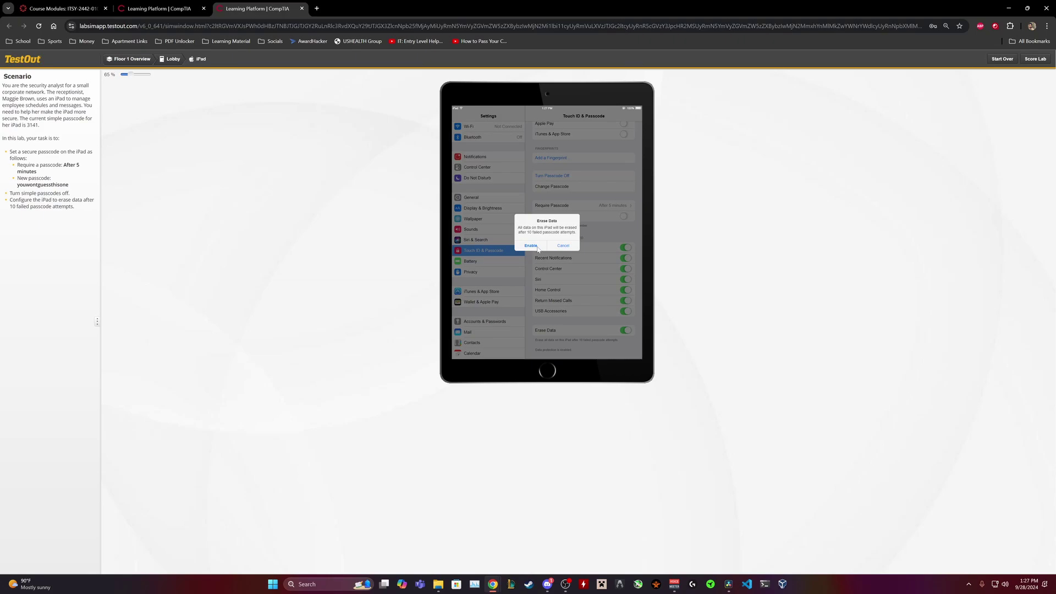
{"action": "left_click", "coordinate": [529, 246]}
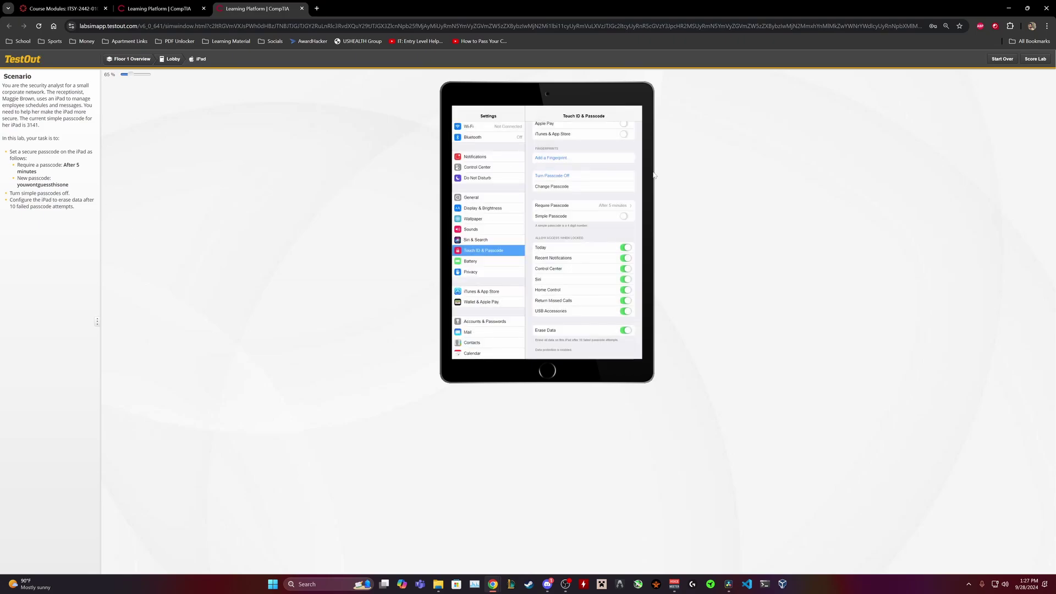
- Score the lab (3/3, 100%), decline Chrome's password update, and return to the 2.4.8 course tab
{"action": "left_click", "coordinate": [1029, 59]}
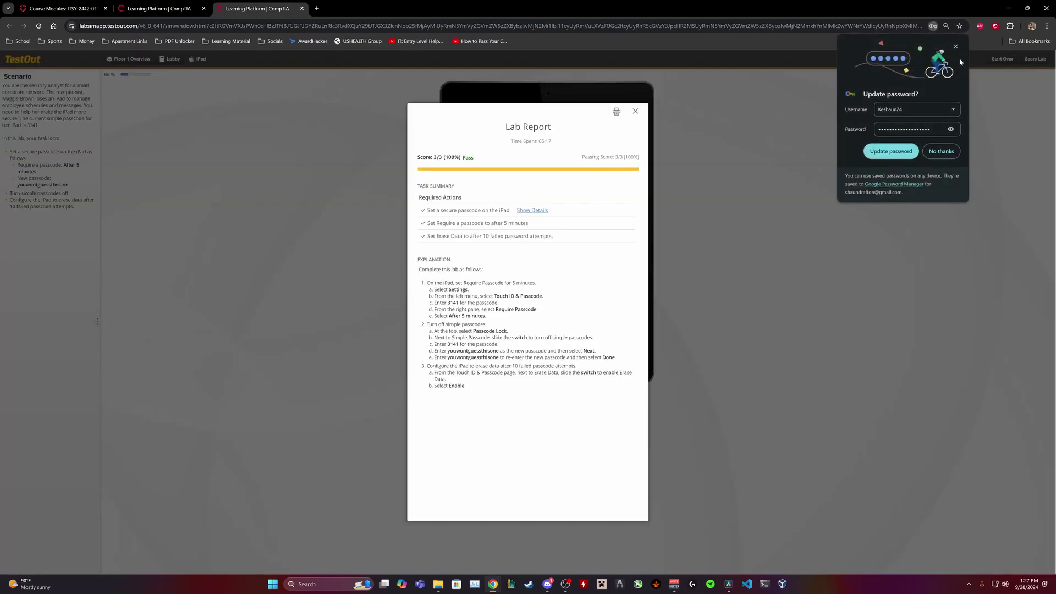
{"action": "left_click", "coordinate": [939, 151]}
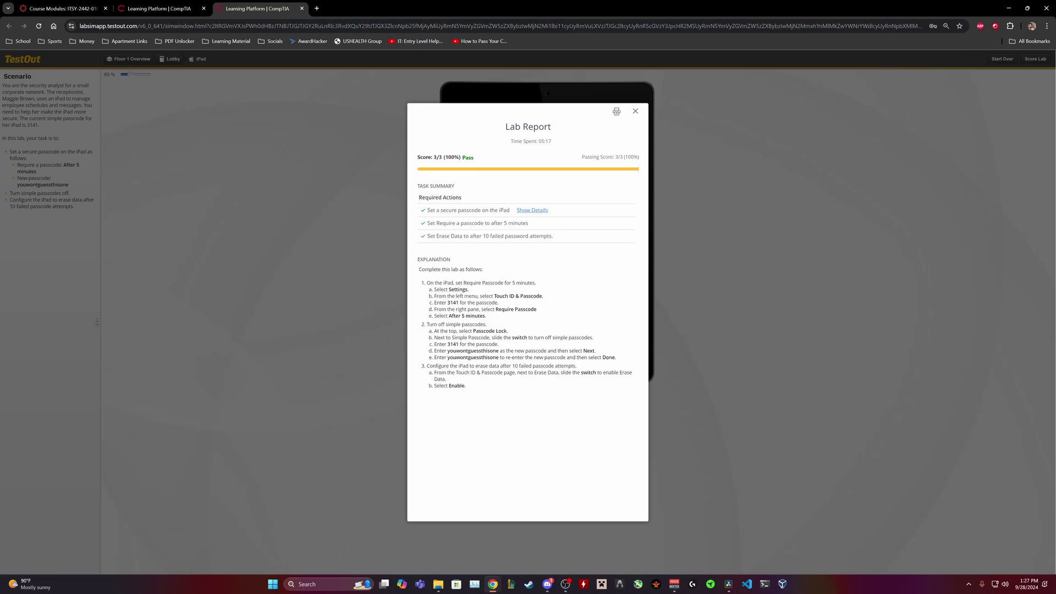
{"action": "left_click", "coordinate": [161, 9]}
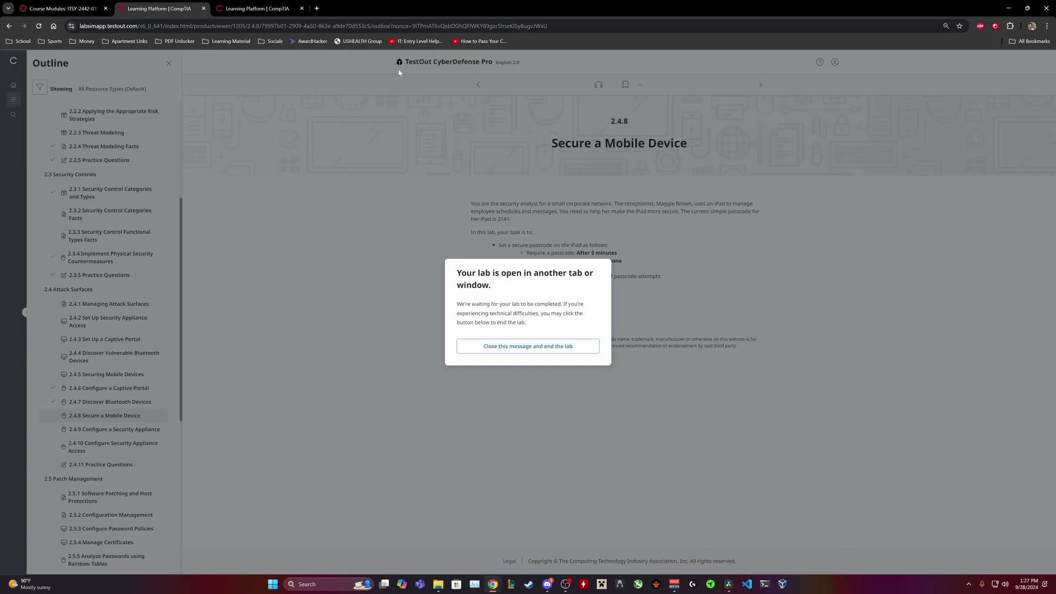